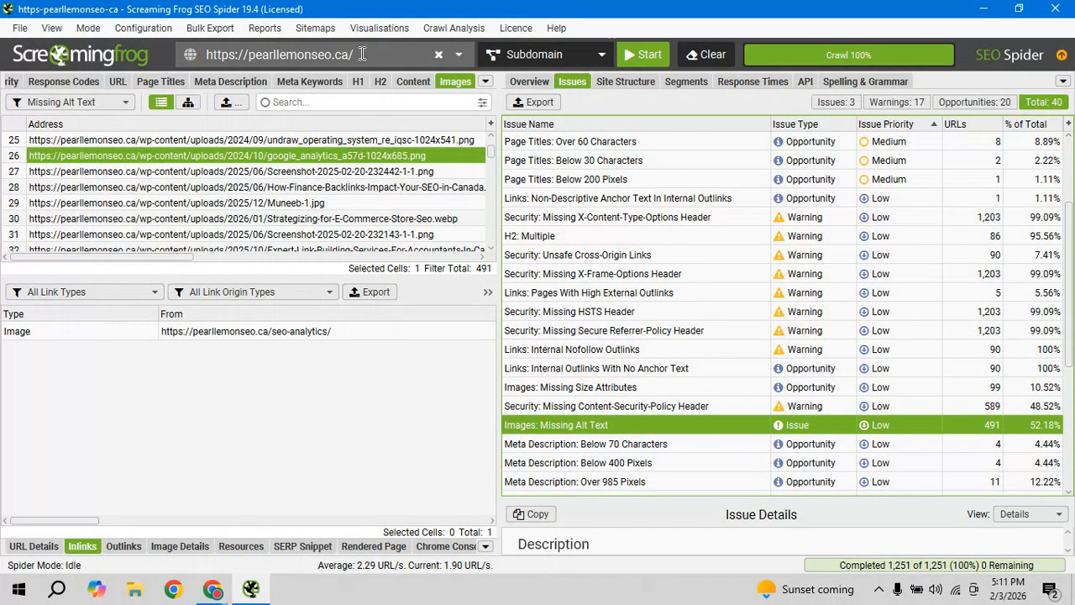
Step: Inspect the How-Finance-Backlinks-Impact-Your-SEO-in-Canada image among the Missing Alt Text results and the page that links to it
left_click_drag(362, 53, 203, 54)
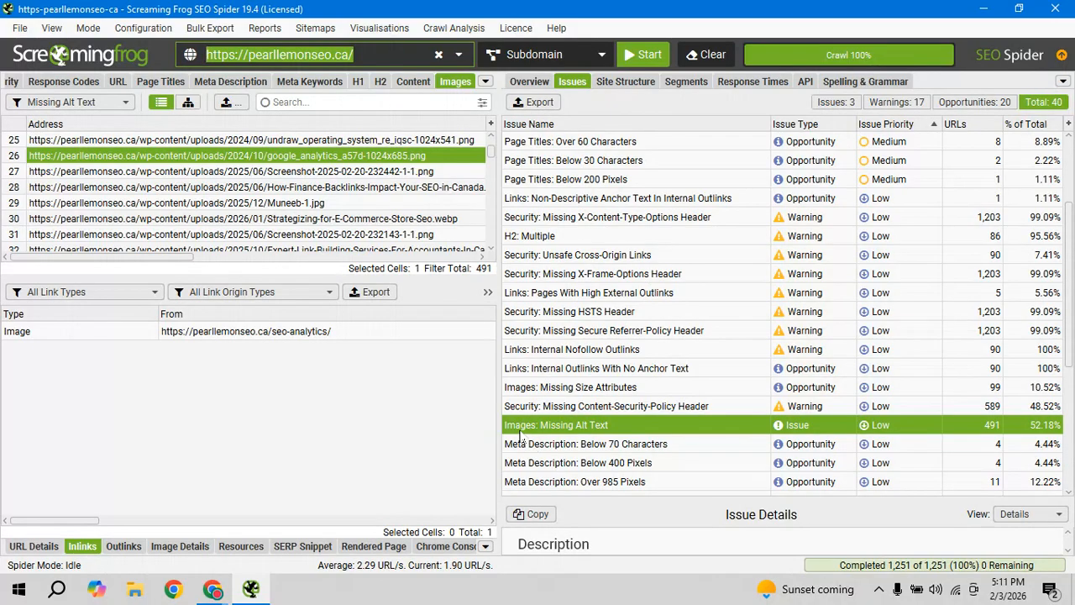
left_click(635, 432)
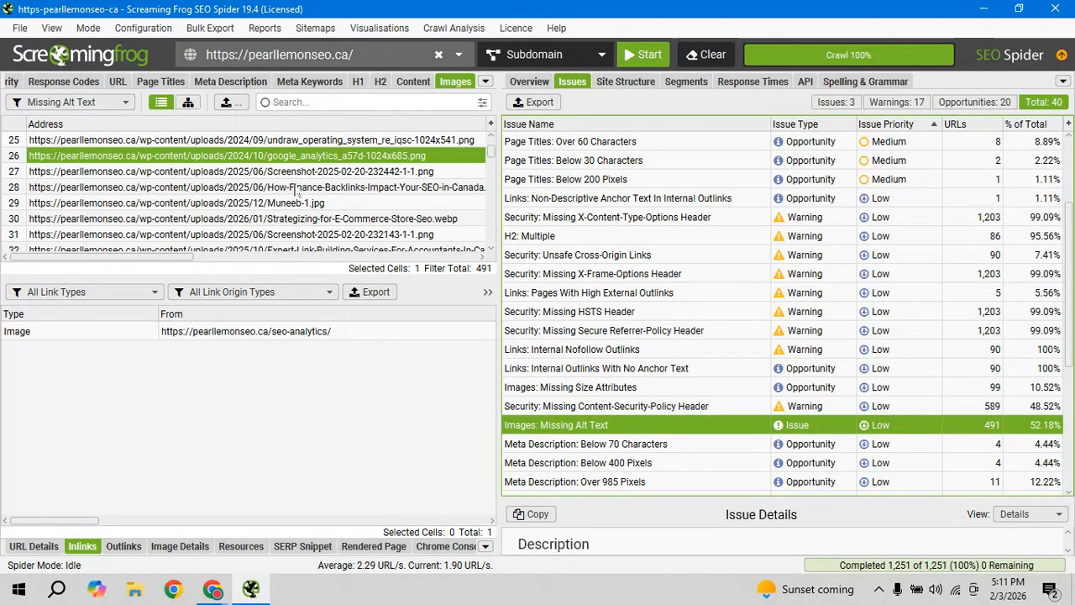
left_click(380, 189)
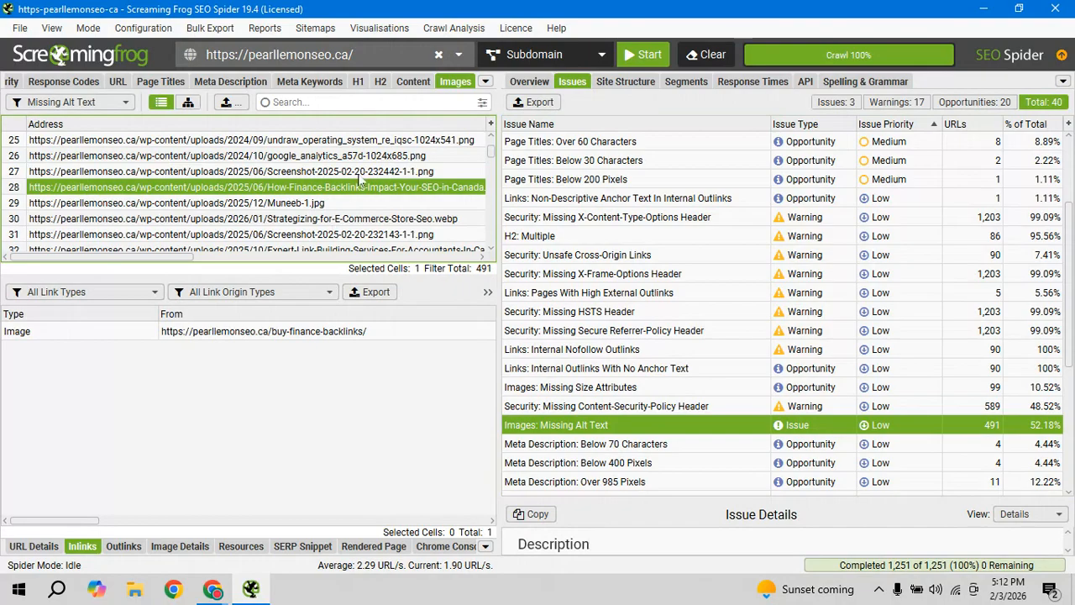
left_click(235, 334)
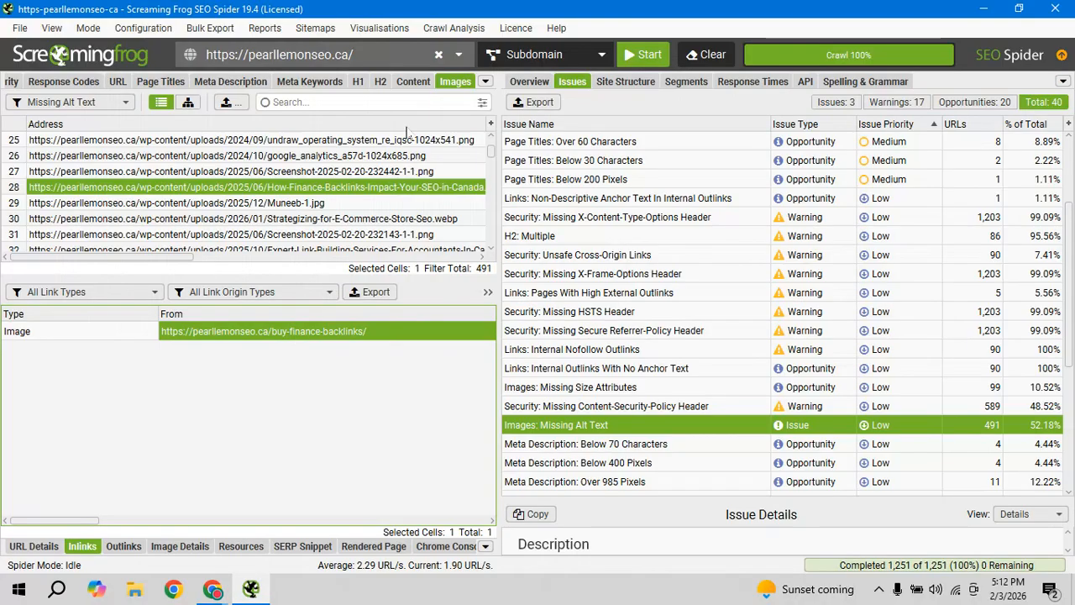
Step: Copy the How-Finance-Backlinks-Impact-Your-SEO-in-Canada.webp address and view the image in a new Chrome tab
left_click(389, 191)
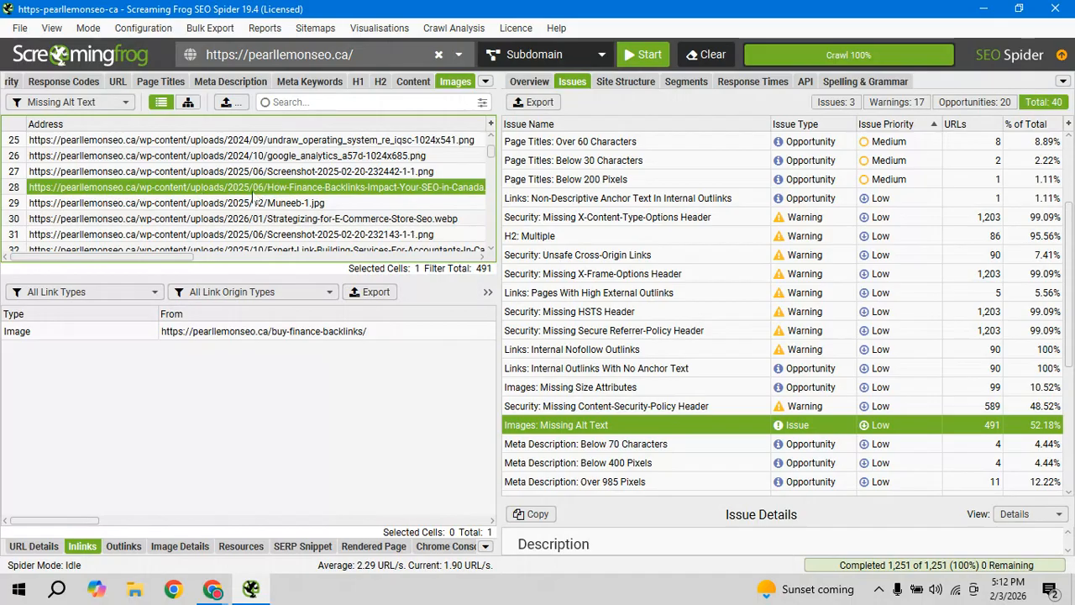
key("alt+Tab")
key("ctrl+t")
type("https://pearllemonseo.ca/wp-content/uploads/2025/06/How-Finance-Backlinks-Impact-Your-SEO-in-Canada.webp")
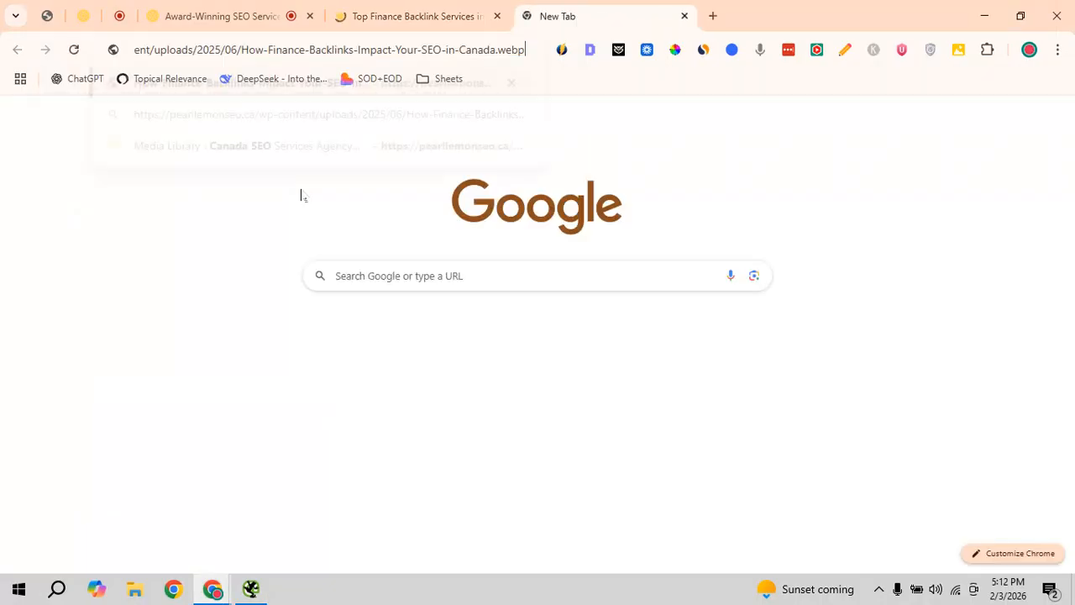
key("Return")
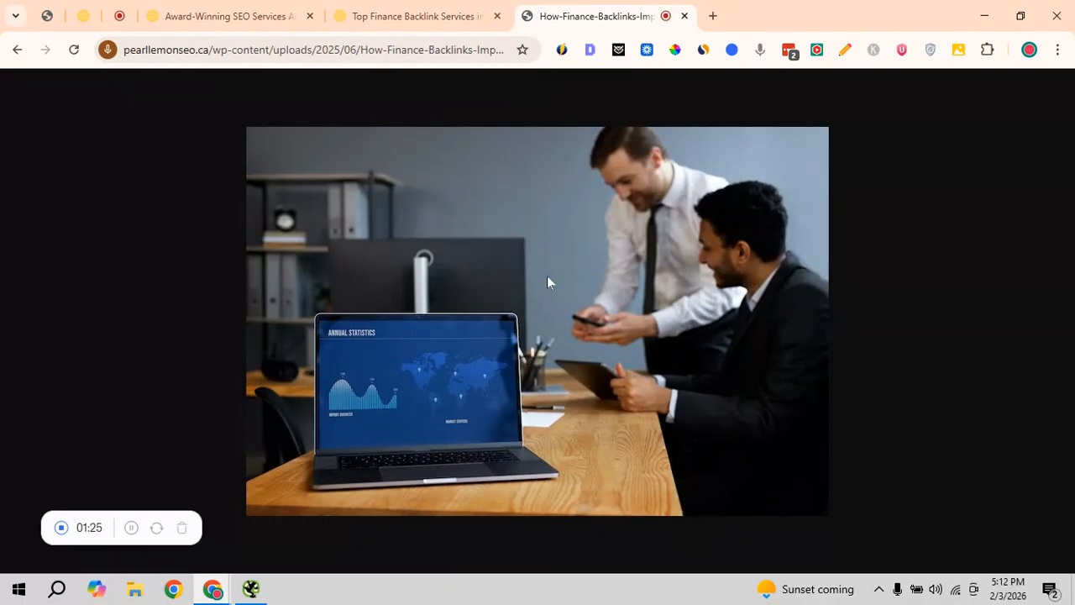
key("ctrl+shift+Tab")
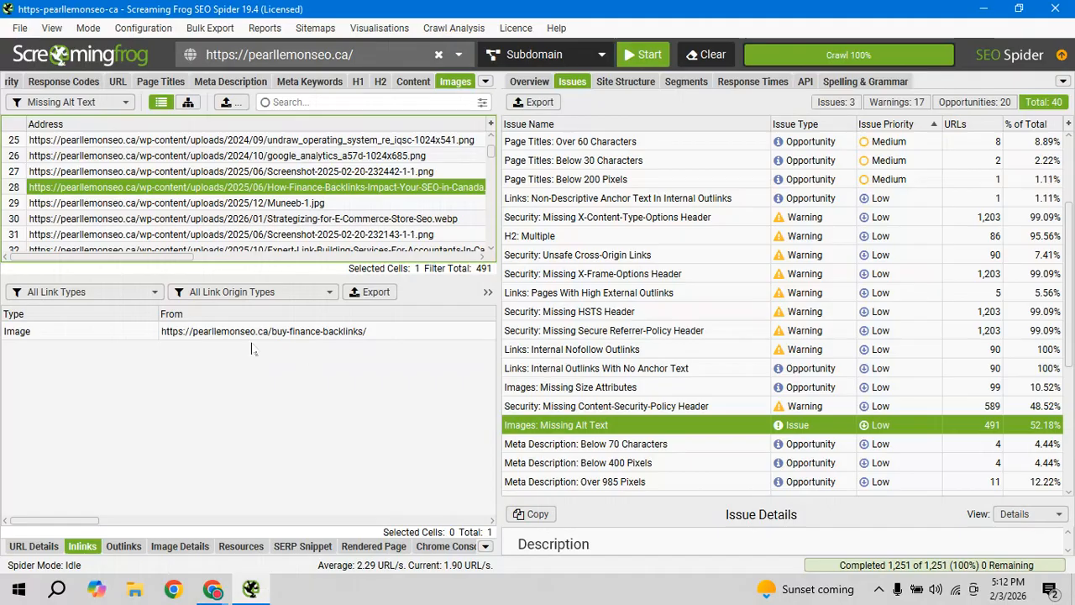
key("alt+Tab")
left_click(246, 338)
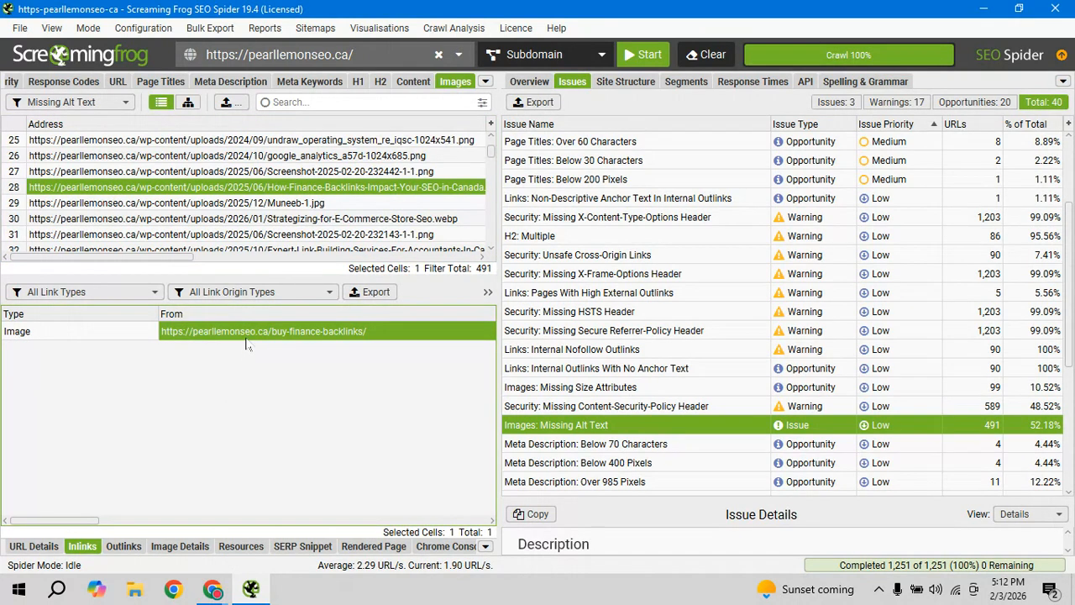
double_click(246, 344)
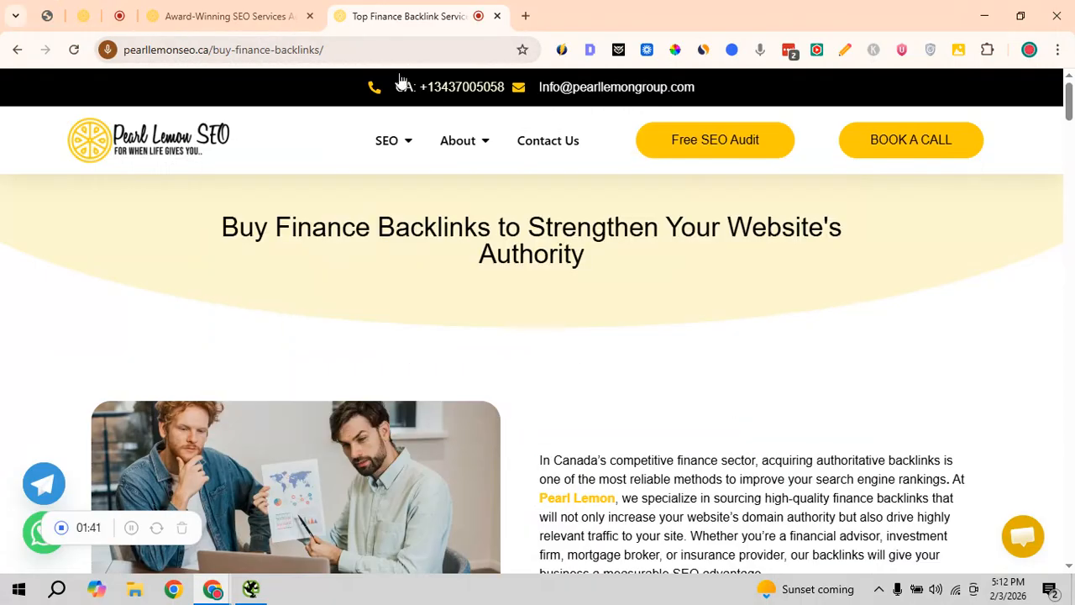
Step: Reload the buy-finance-backlinks page with ?edit appended to its address
left_click(340, 51)
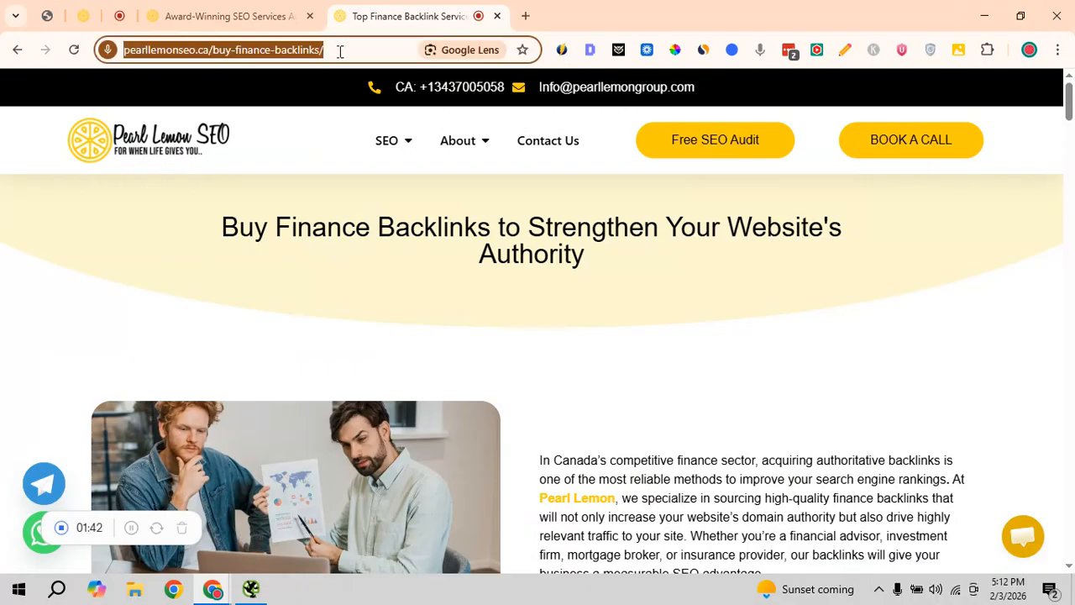
left_click(339, 51)
type("?edit")
key("Return")
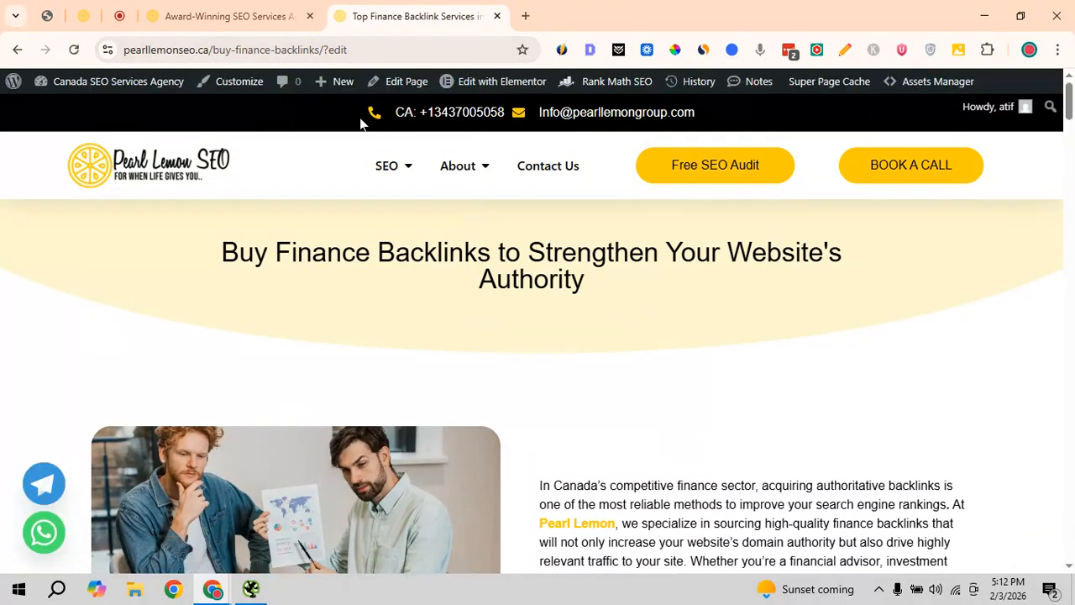
Step: Locate the image beside "How Finance Backlinks Impact Your SEO in Canada" and open the page for editing with Elementor
scroll(434, 314, "down", 12)
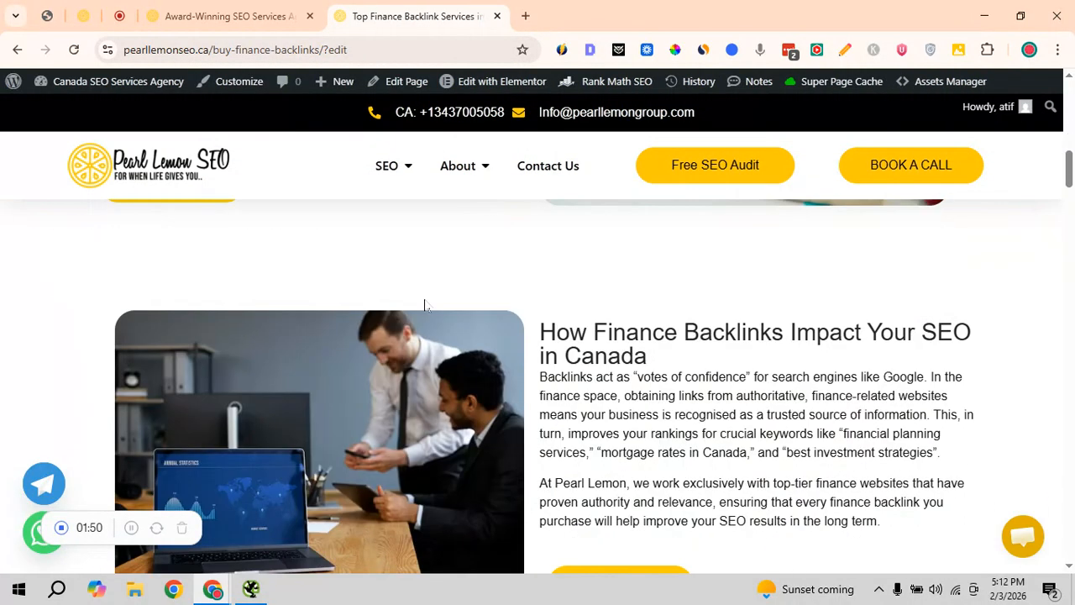
scroll(314, 326, "down", 2)
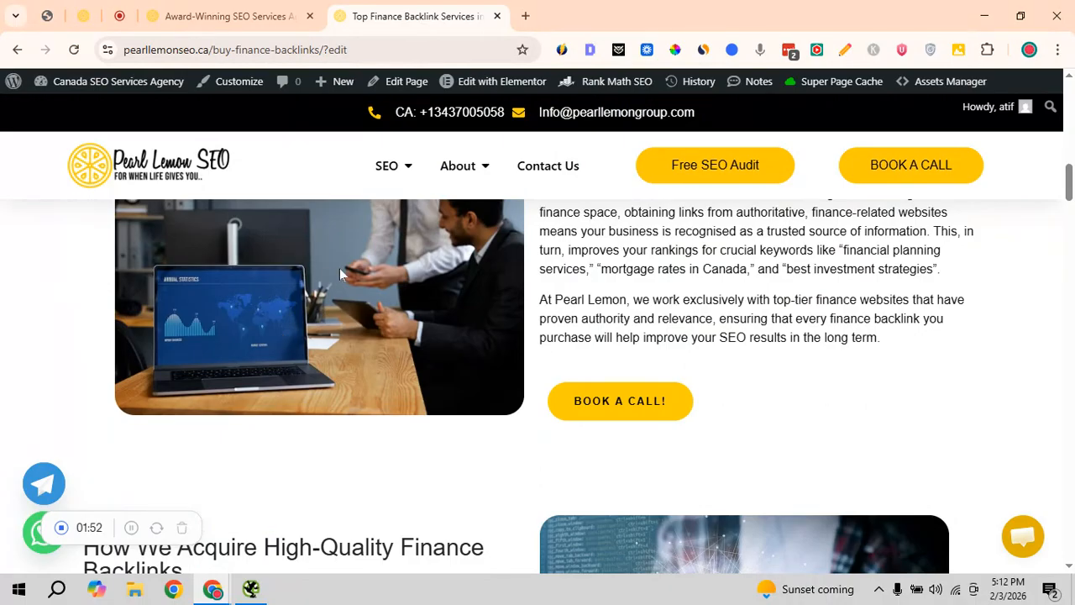
scroll(339, 268, "up", 7)
mouse_move(491, 93)
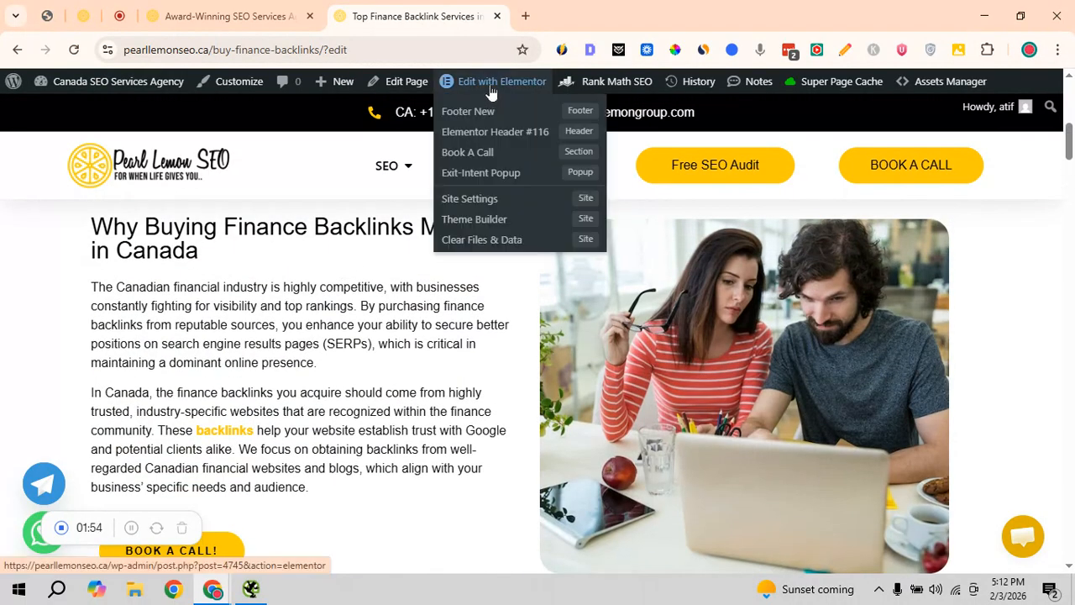
left_click(494, 87)
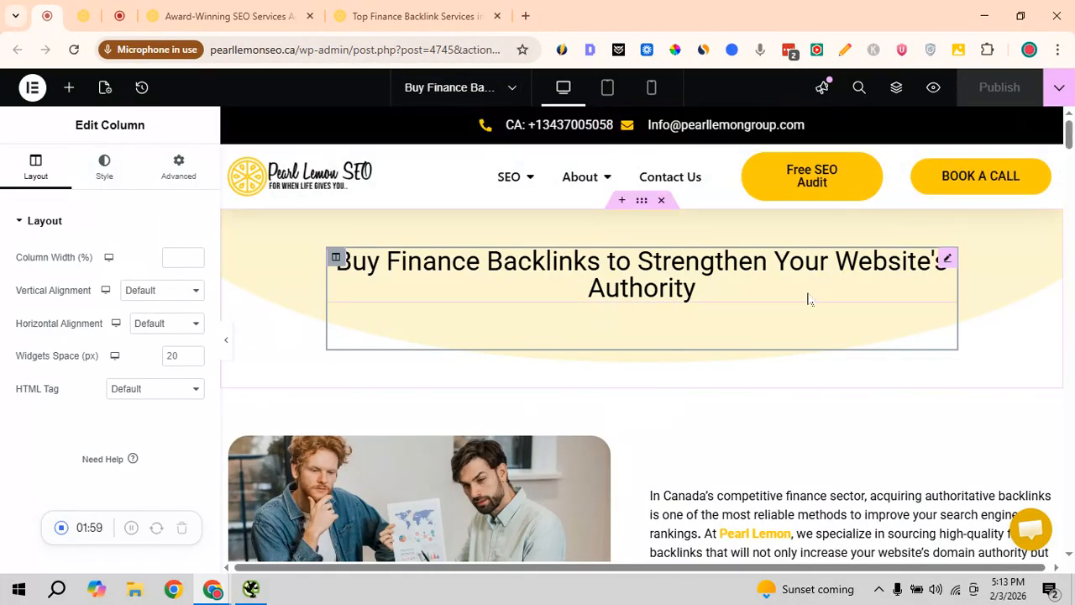
Step: Select the image beside the "How Finance Backlinks Impact Your SEO in Canada" text and open its media selection dialog
scroll(794, 303, "down", 15)
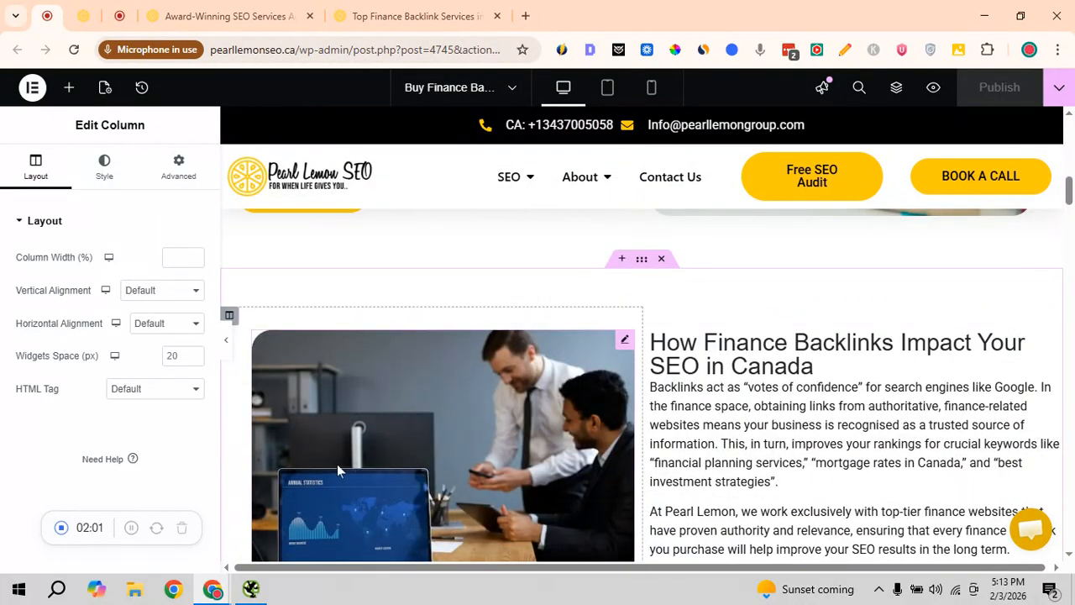
scroll(527, 335, "down", 2)
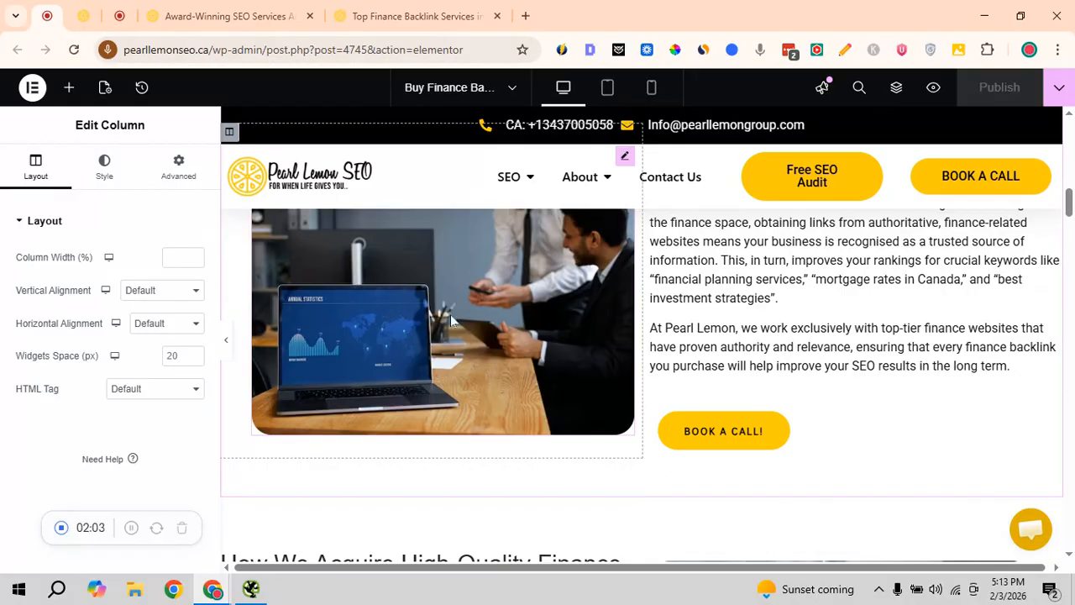
scroll(446, 284, "up", 2)
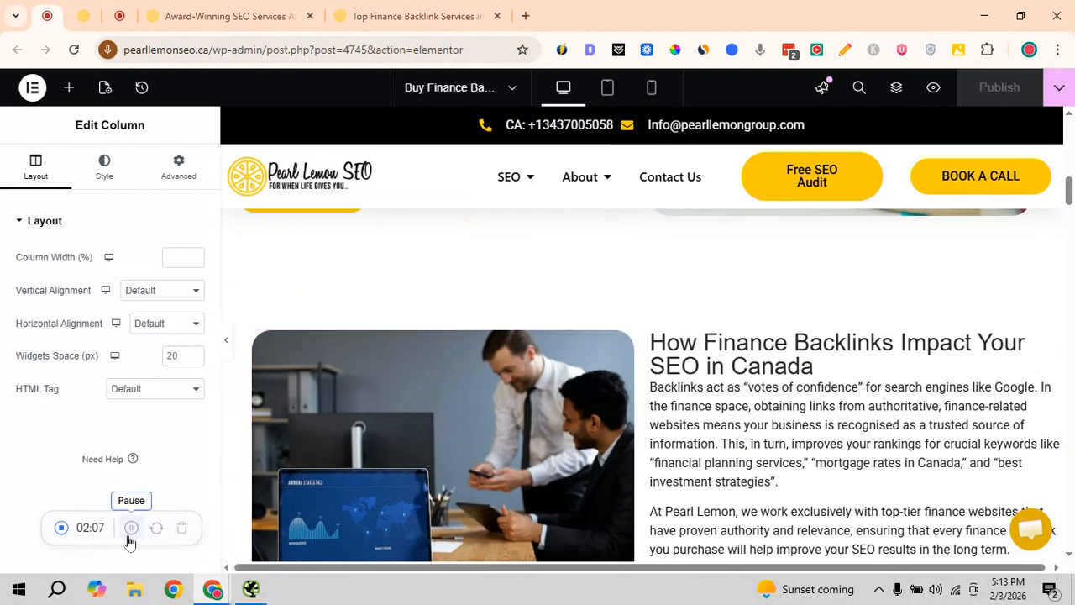
scroll(405, 327, "down", 2)
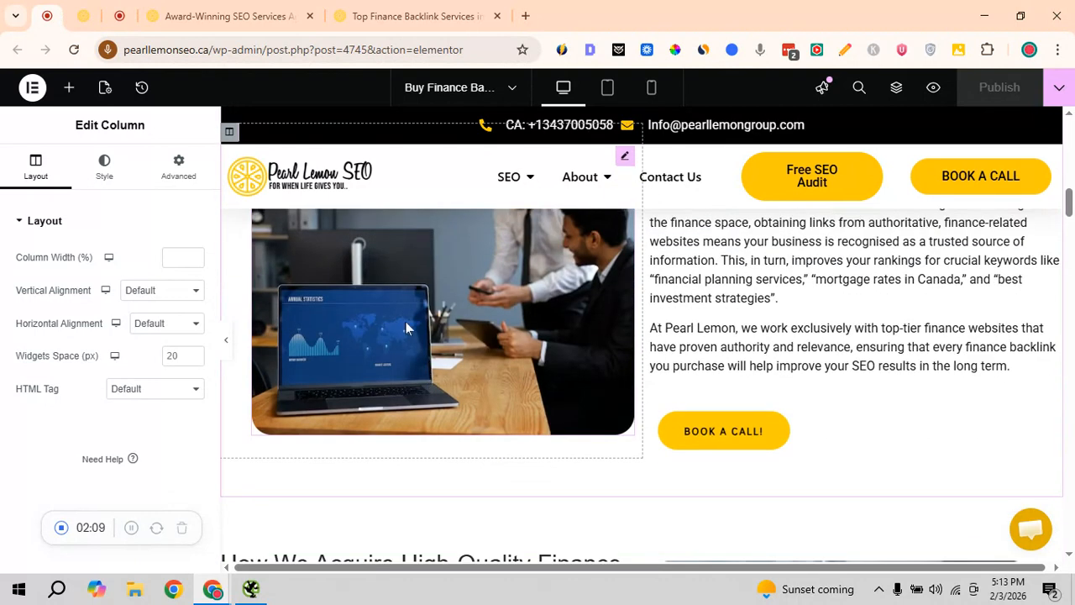
left_click(413, 274)
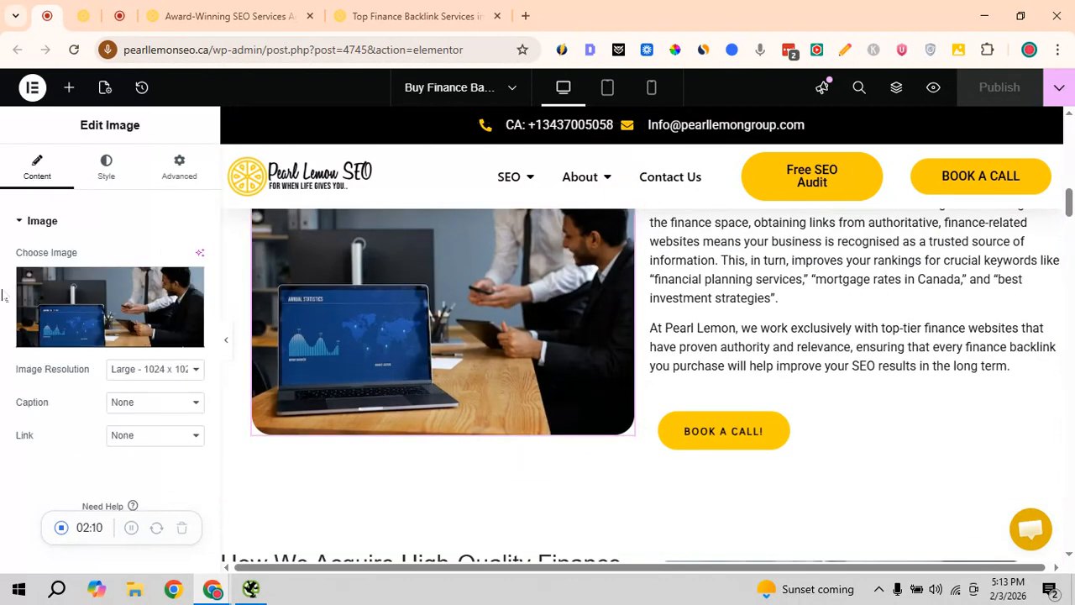
left_click(75, 286)
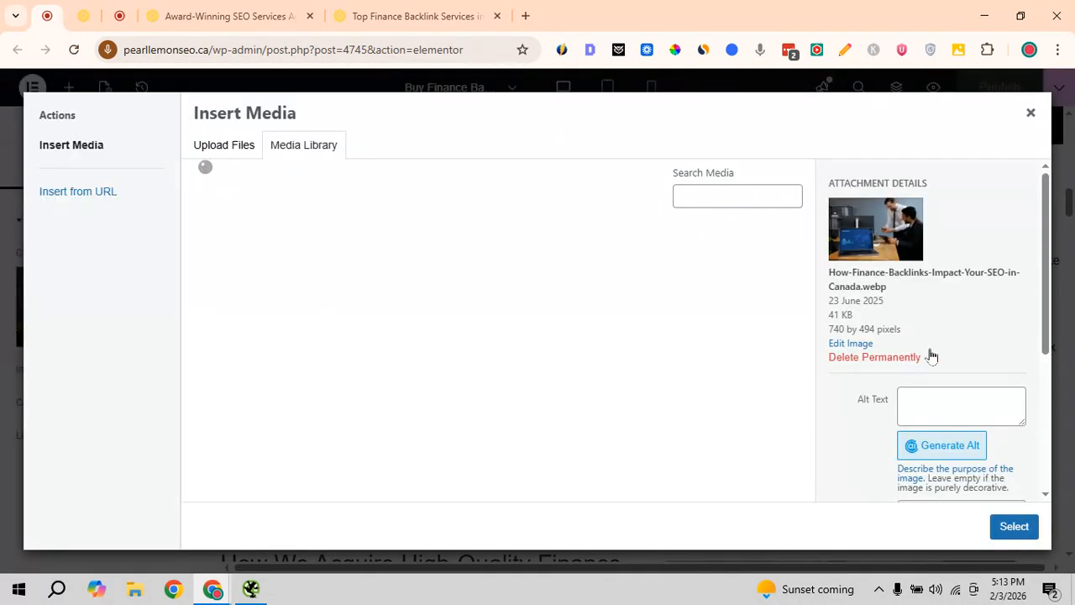
Step: Set the image's alt text to "Finance Backlinks impacting SEO", confirm the image selection and publish the page
scroll(929, 336, "down", 2)
left_click(924, 223)
scroll(890, 307, "up", 2)
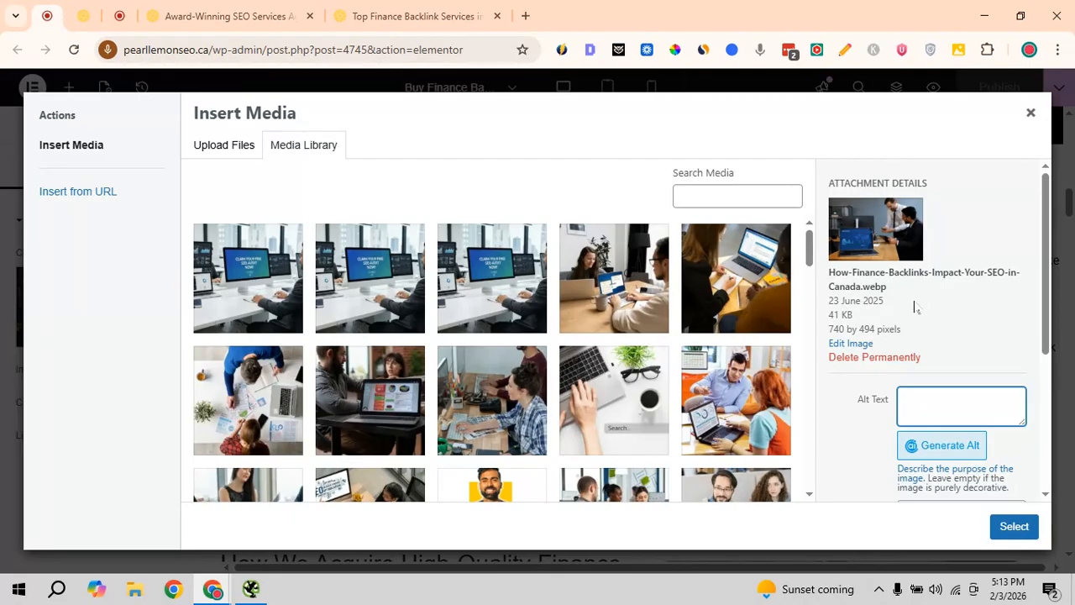
type("Finance Bak")
type("klinks impac")
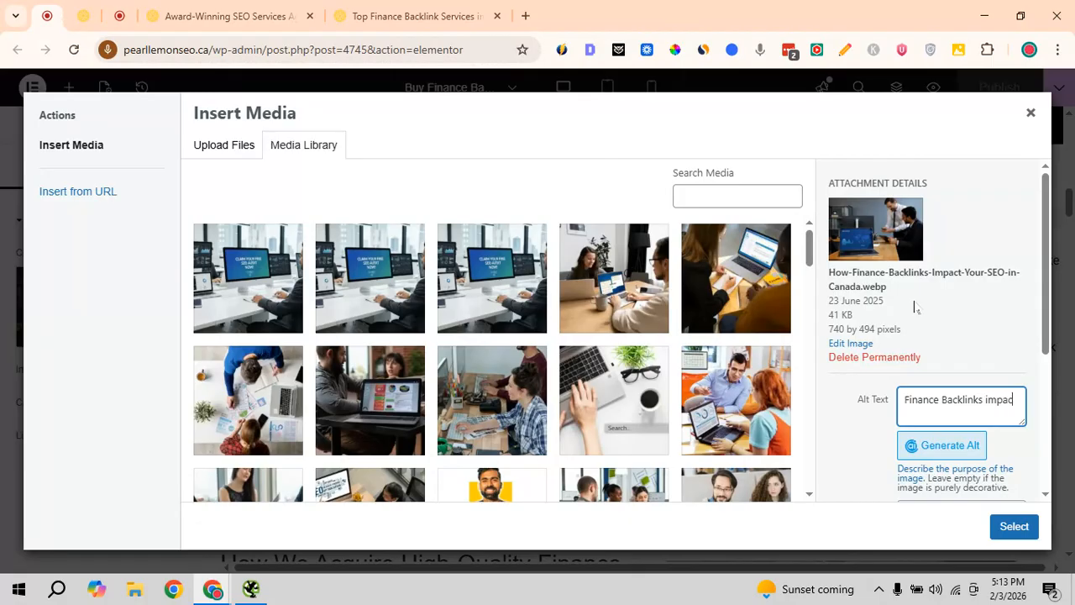
type("ting SEO")
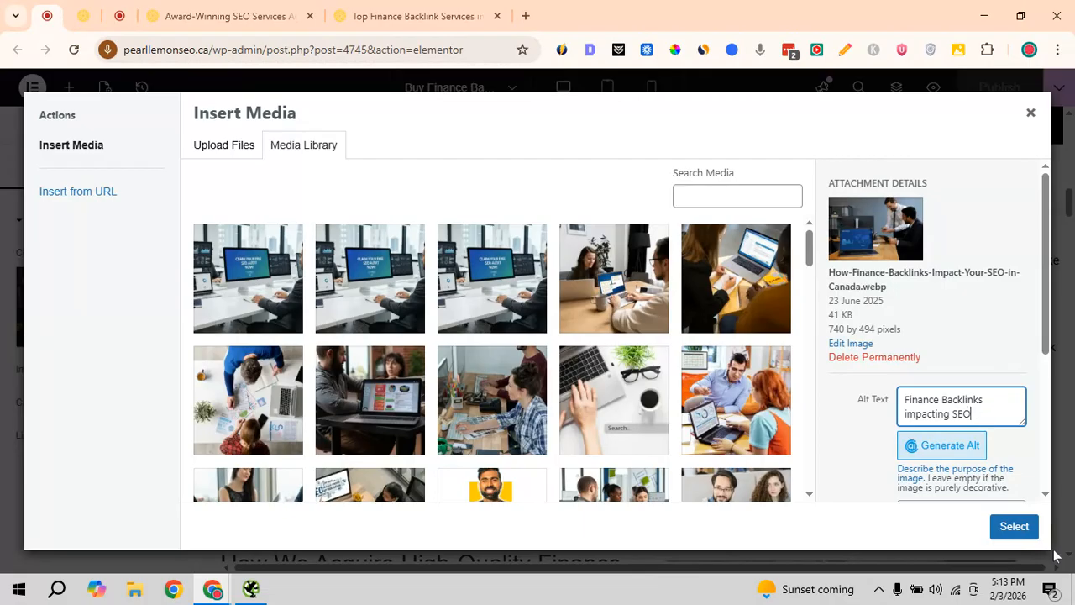
left_click(1014, 527)
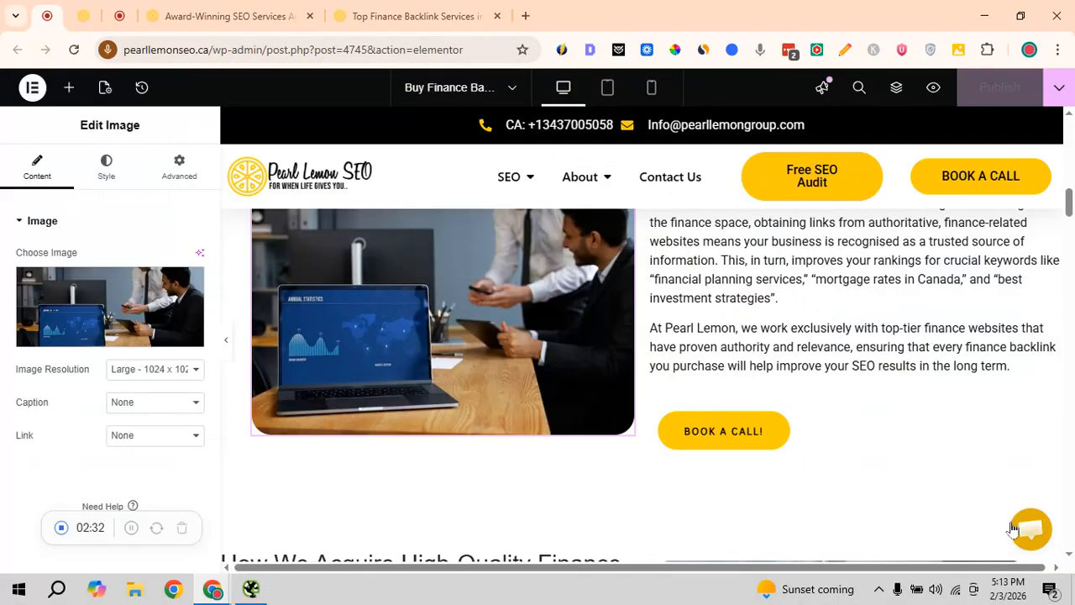
left_click(990, 89)
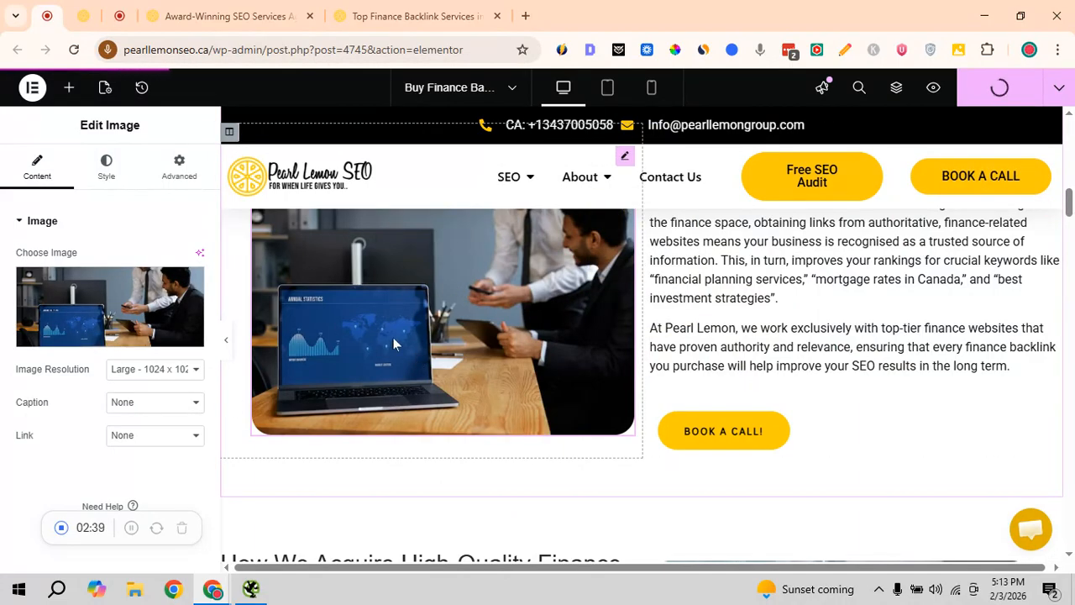
Step: In the WordPress Media Library, open the attachment details of the How-Finance-Backlinks-Impact-Your-SEO-in-Canada image
key("alt+Tab")
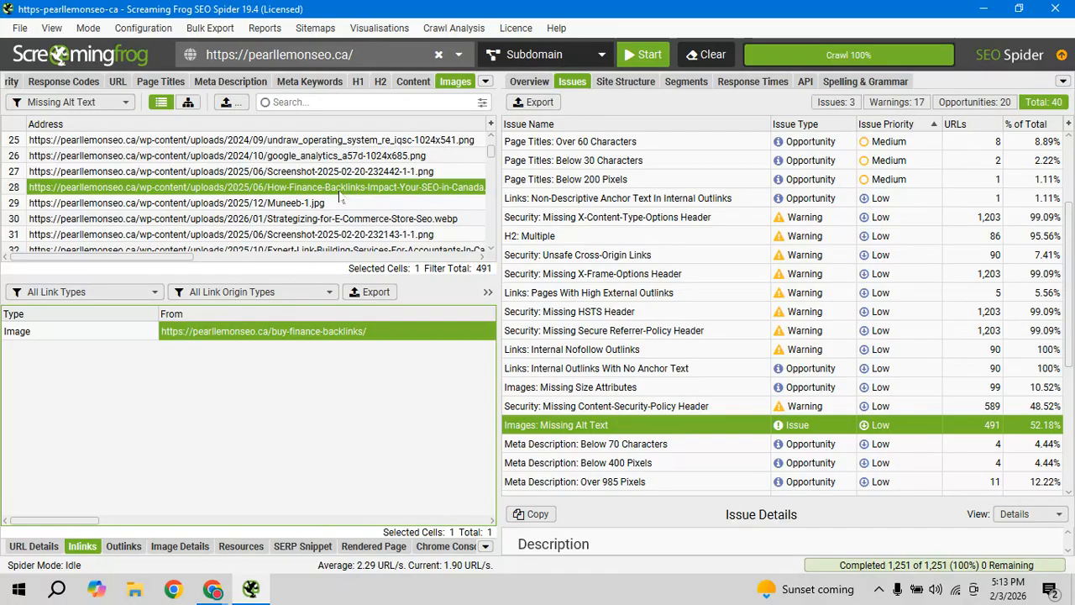
key("alt+Tab")
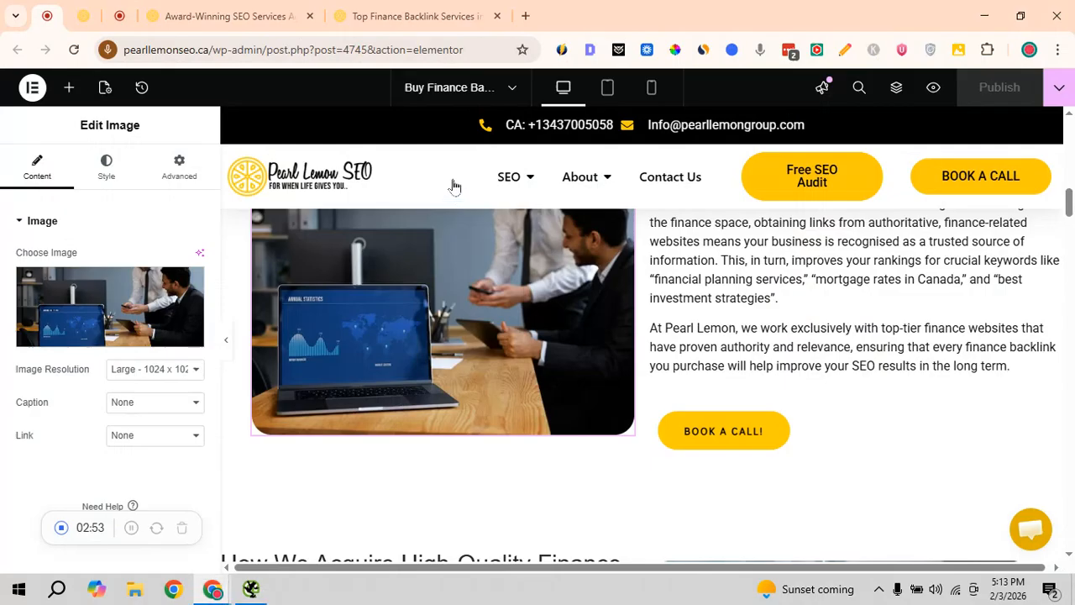
left_click(84, 16)
scroll(130, 198, "up", 3)
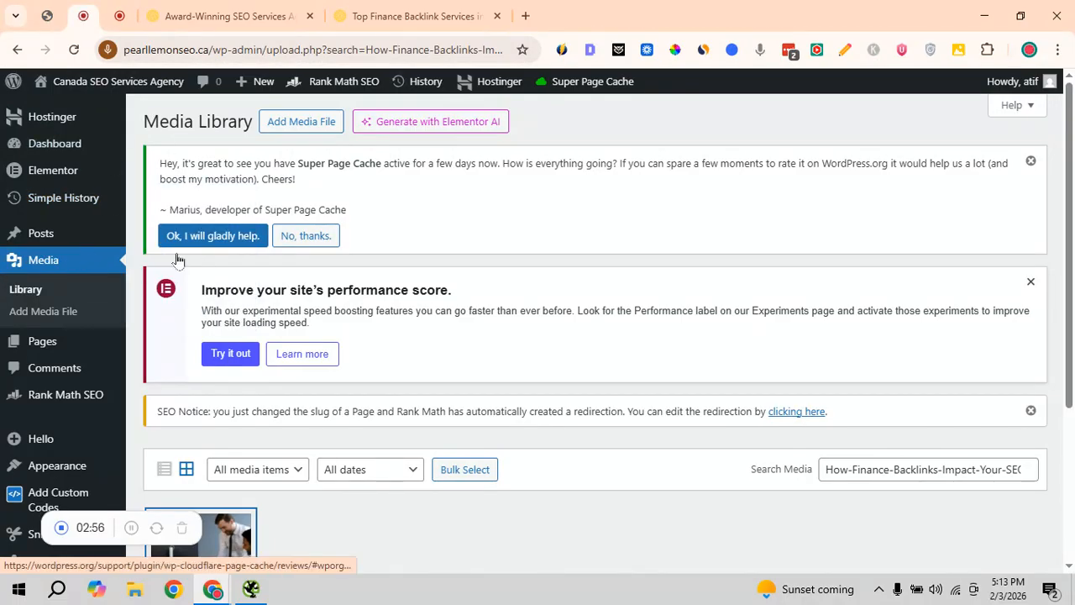
scroll(467, 300, "down", 3)
left_click_drag(828, 234, 1029, 239)
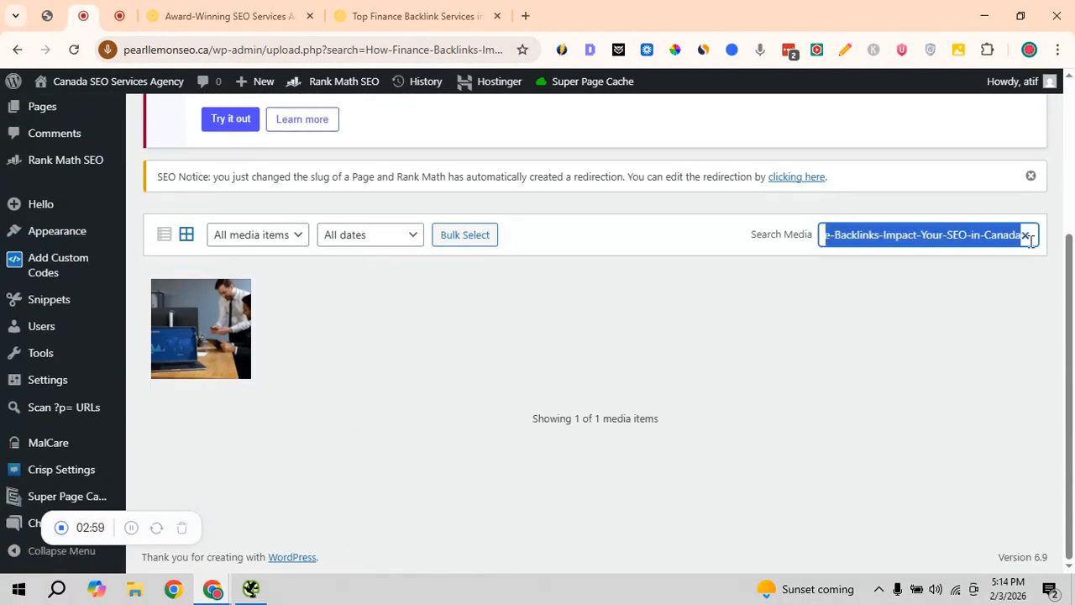
left_click(198, 334)
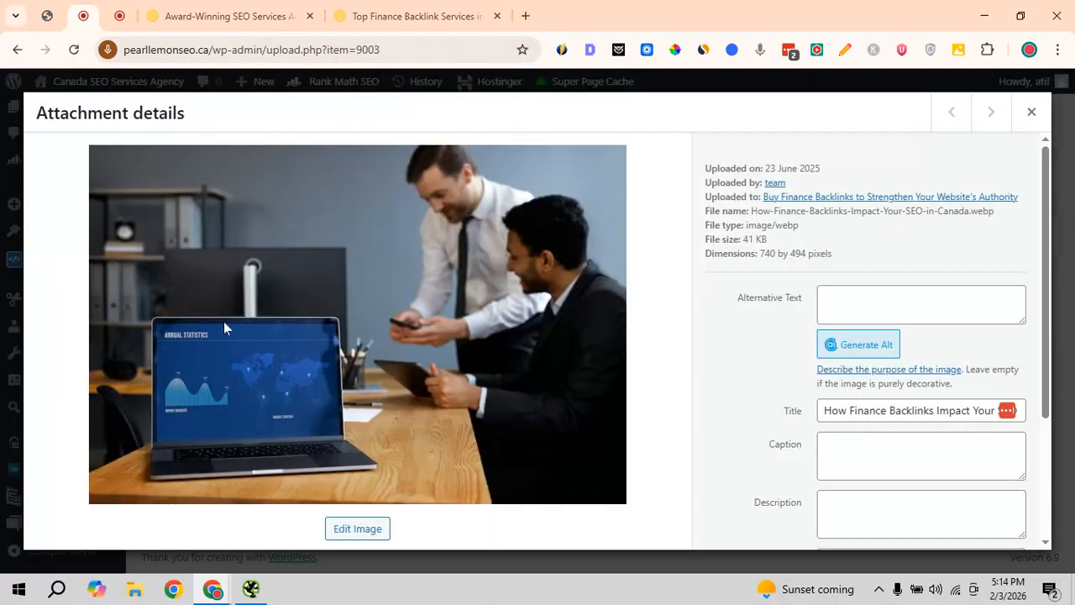
Step: Copy the title text without "How" into the alternative text so it reads "Finance Backlinks Impact Your SEO in Canada"
left_click(876, 299)
left_click_drag(851, 410, 1065, 424)
key("ctrl+c")
left_click(880, 293)
key("ctrl+v")
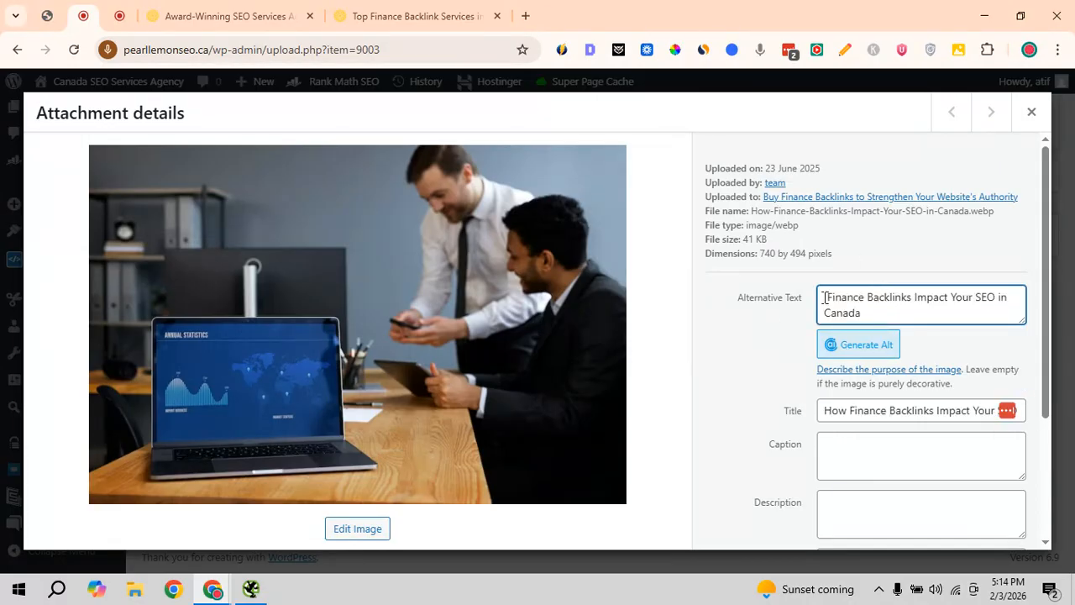
left_click(828, 299)
key("BackSpace")
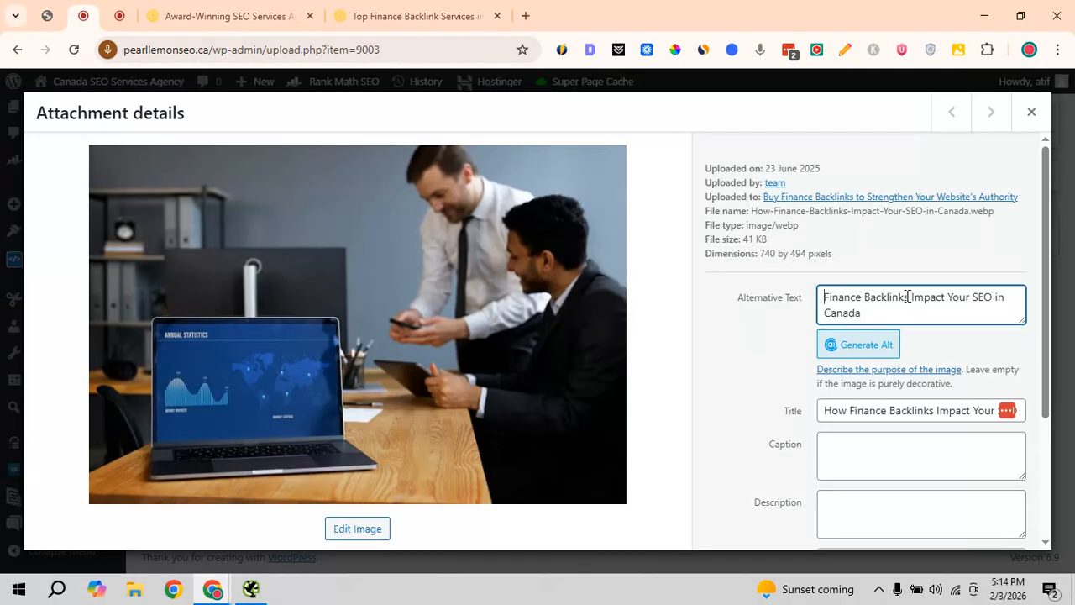
left_click_drag(912, 297, 929, 333)
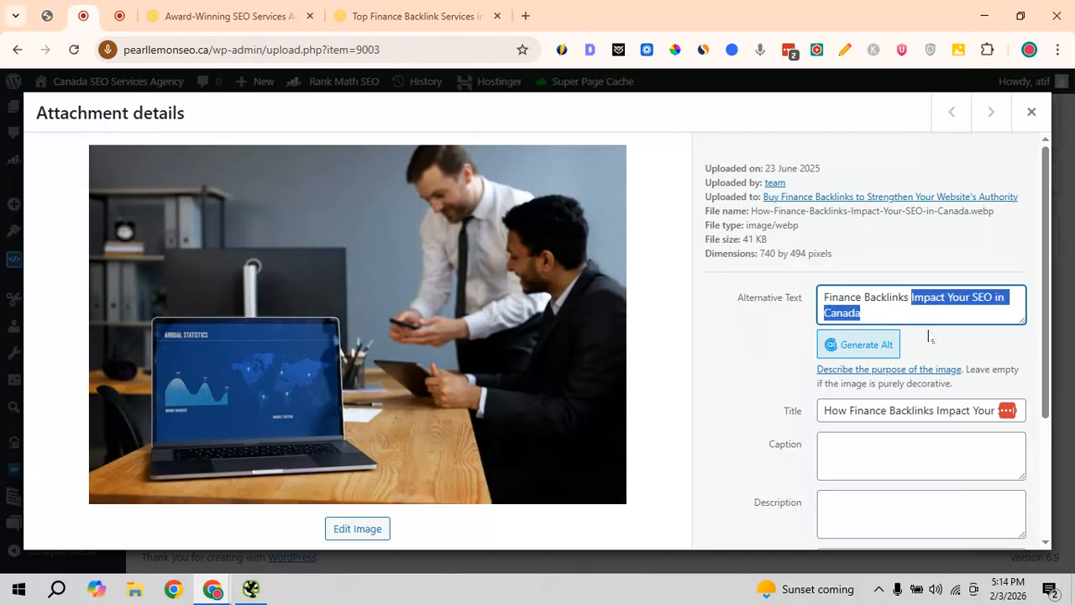
Step: Set the attachment's alternative text to "Finance Backlinks Services in Canada"
key("BackSpace")
type("Service")
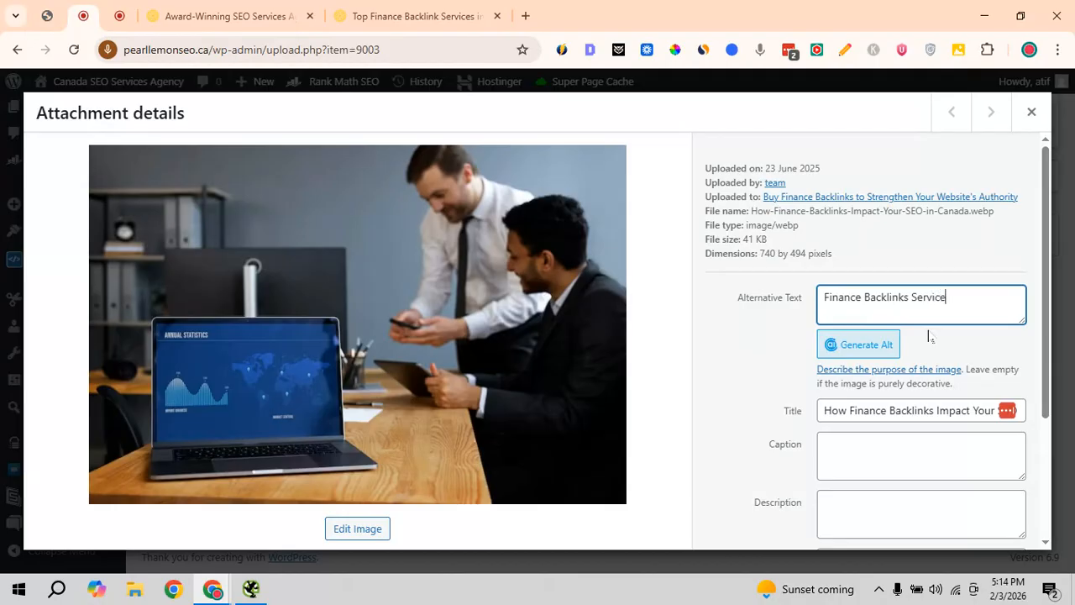
type("s in Canada")
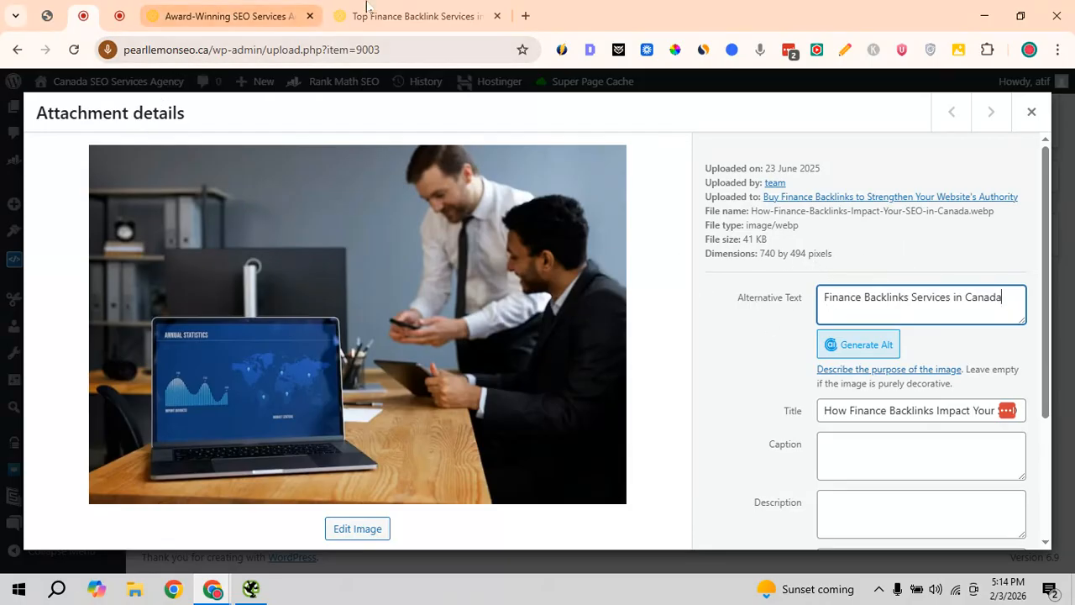
Step: Switch to Screaming Frog and look through the list of images with missing alt text
left_click(47, 15)
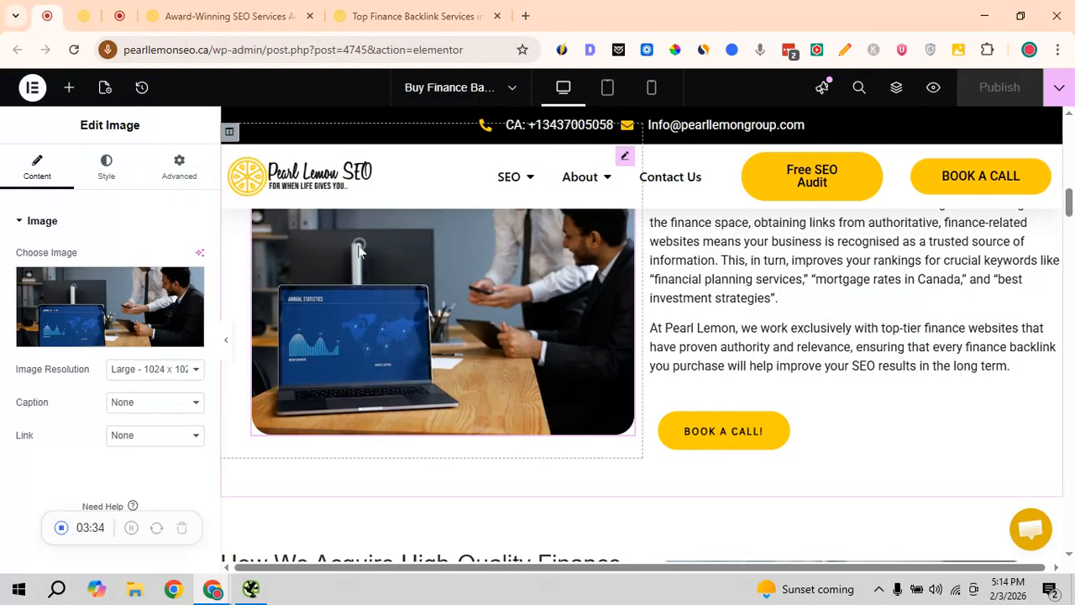
key("alt+Tab")
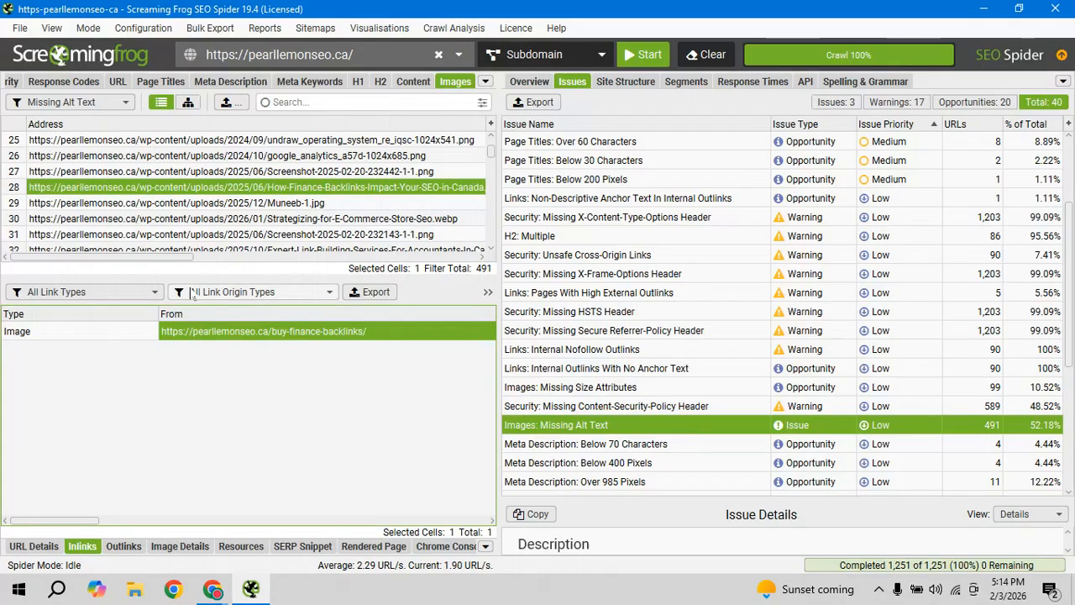
scroll(231, 171, "down", 20)
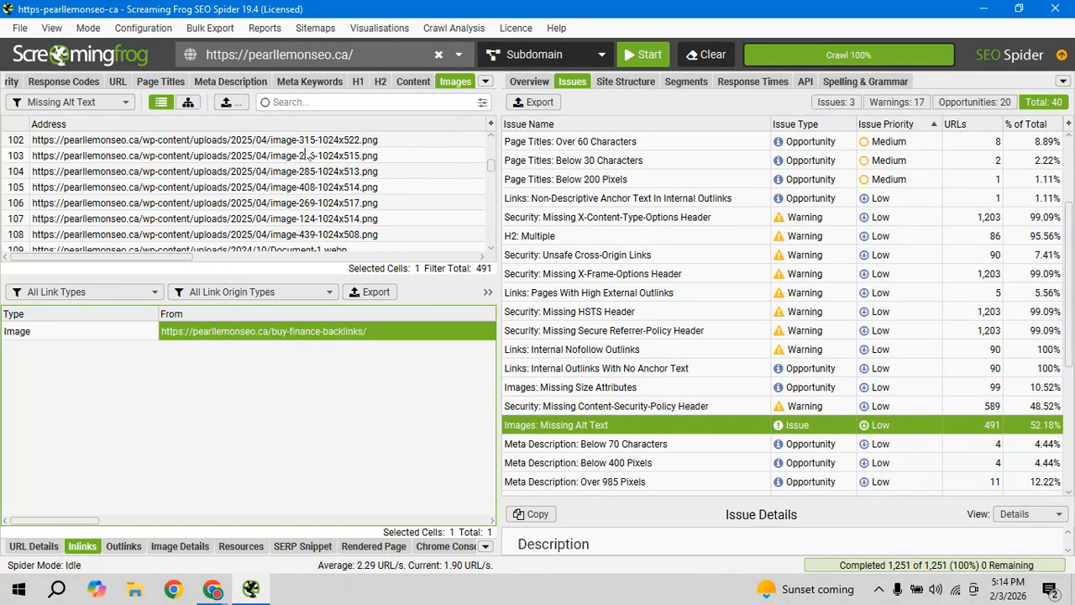
Step: Return to the Media Library in the browser, close the attachment details and select the image-name search term
key("alt+Tab")
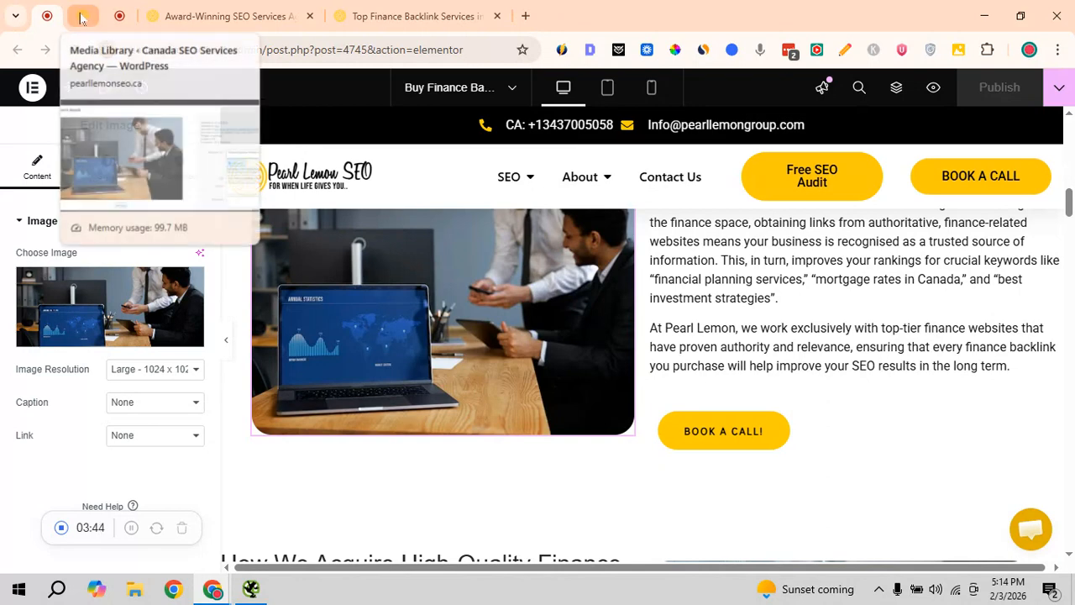
left_click(80, 17)
left_click(1027, 112)
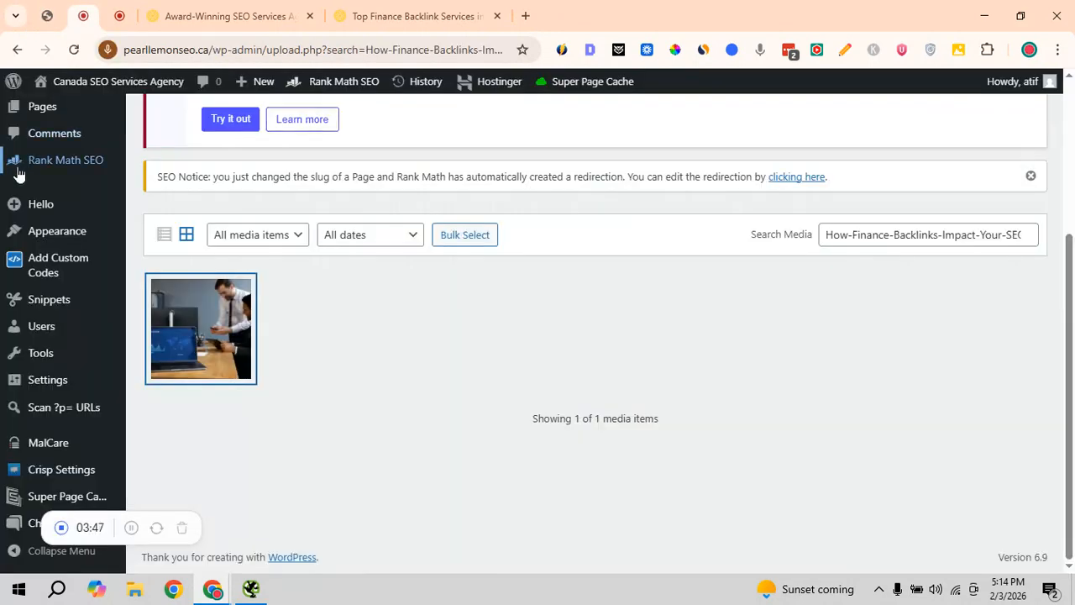
scroll(39, 178, "up", 5)
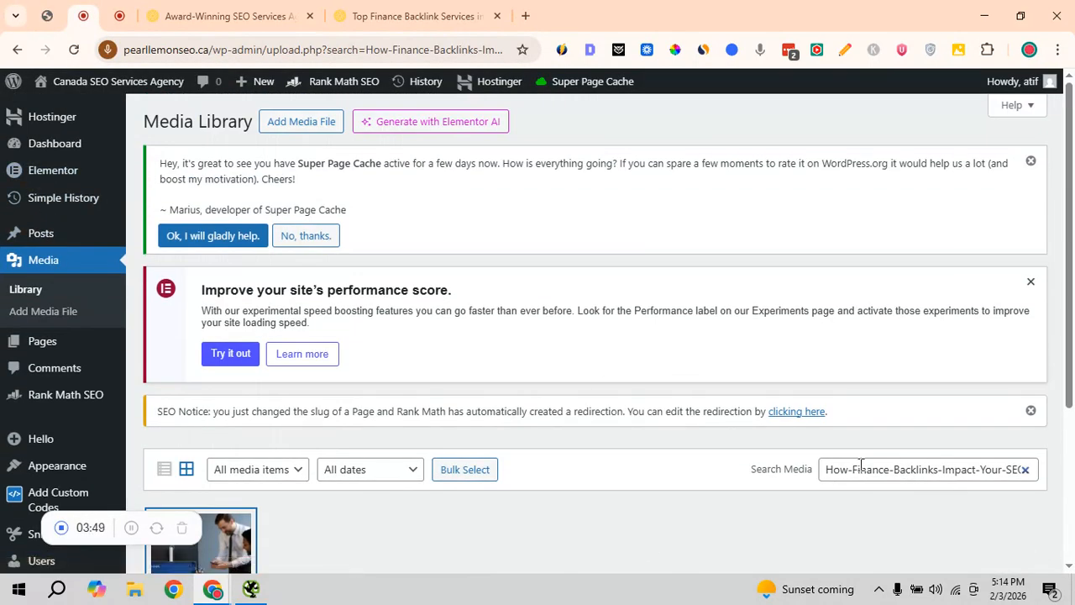
left_click_drag(831, 469, 1031, 469)
scroll(269, 428, "down", 2)
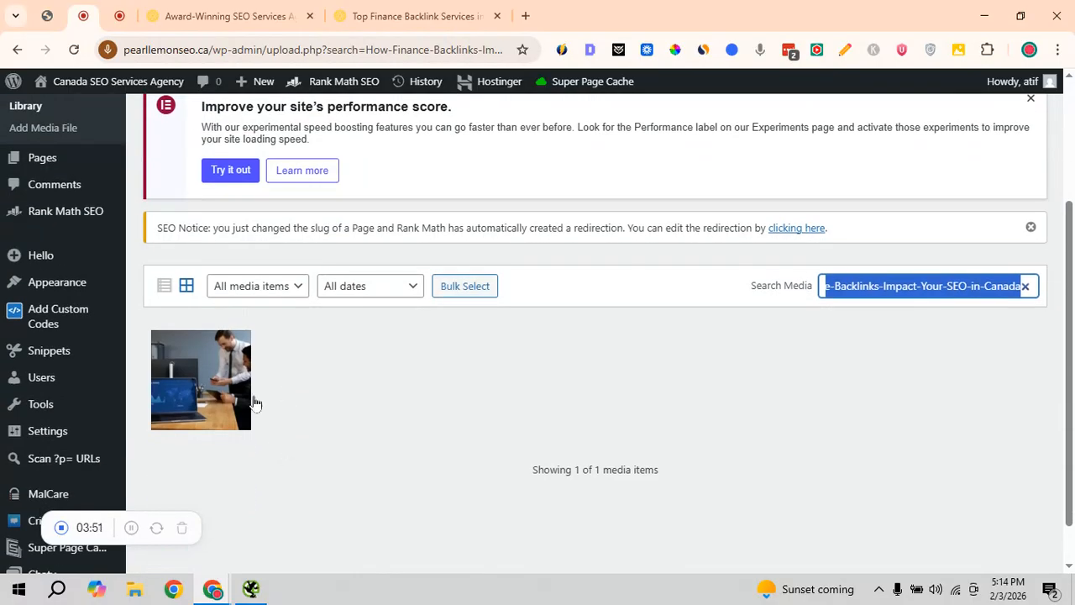
Step: Reopen the finance backlinks image's attachment details, check its saved alternative text, and close the details
left_click(228, 383)
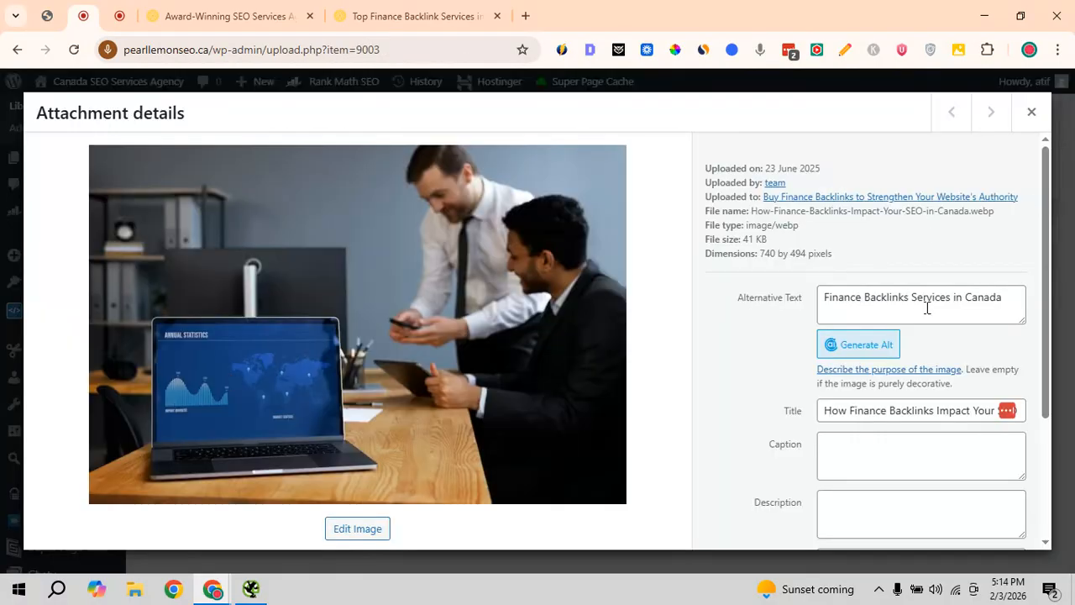
left_click_drag(1003, 300, 718, 302)
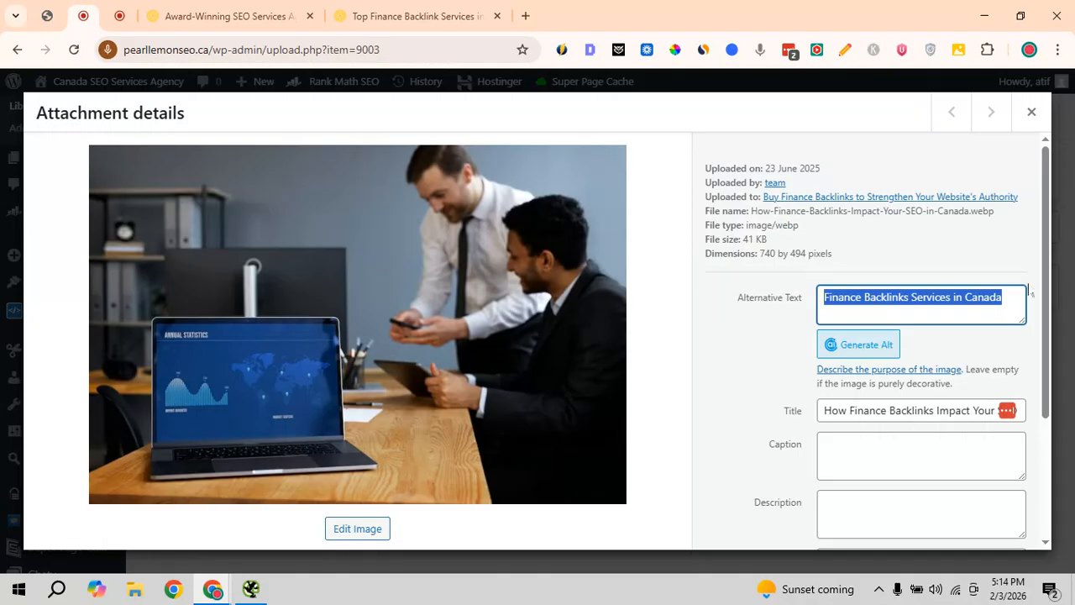
scroll(941, 311, "down", 3)
left_click(1032, 112)
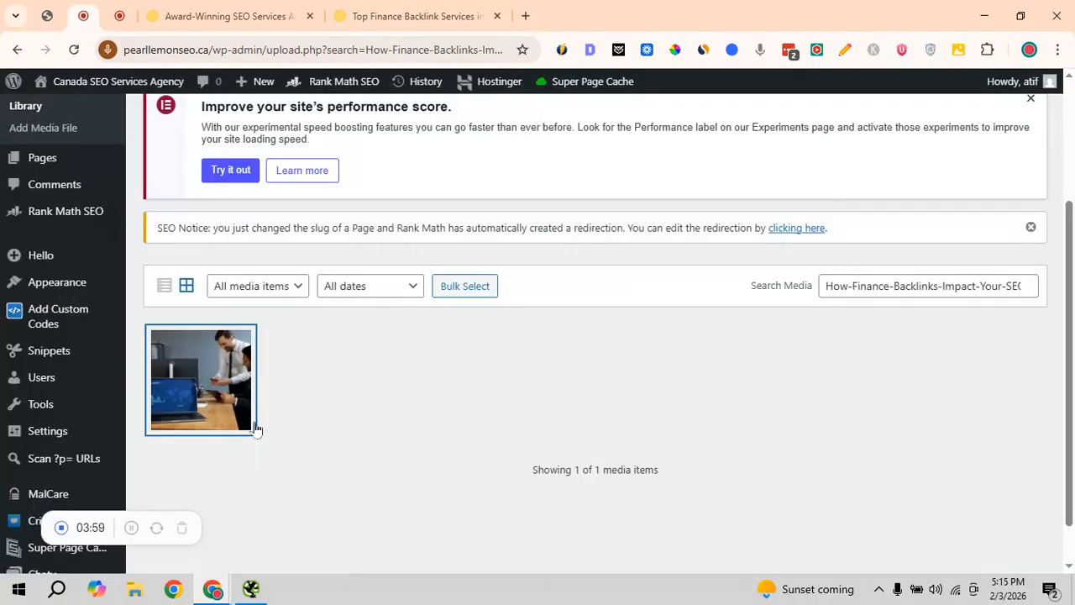
left_click(133, 529)
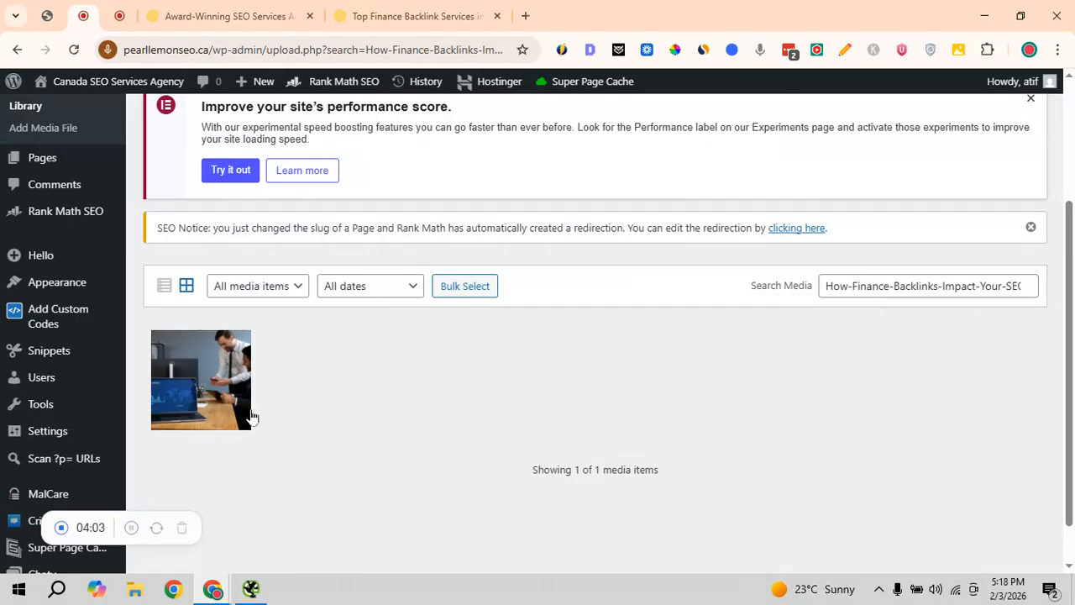